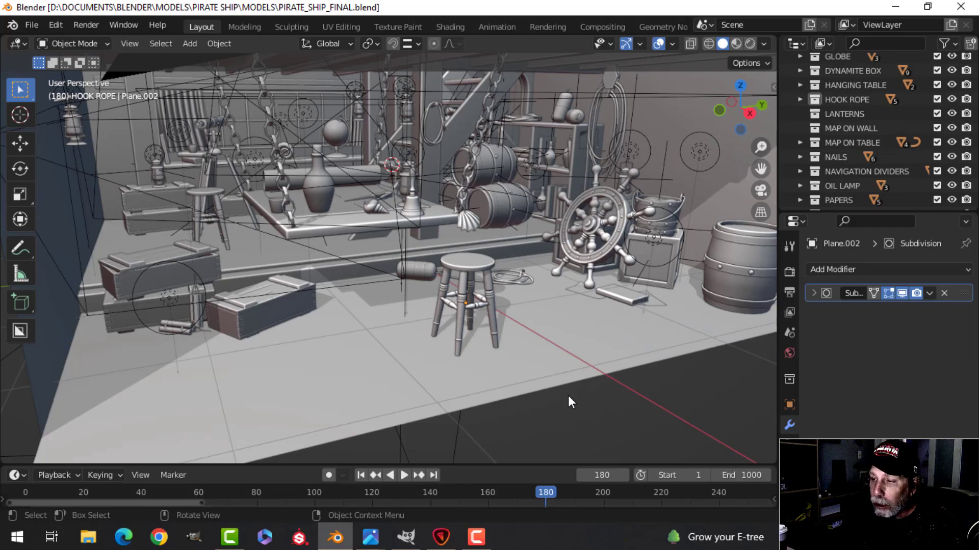
Bring up the original pirate ship render, Original.jpg, in Photos
scroll(593, 326, down, 5)
scroll(594, 304, up, 7)
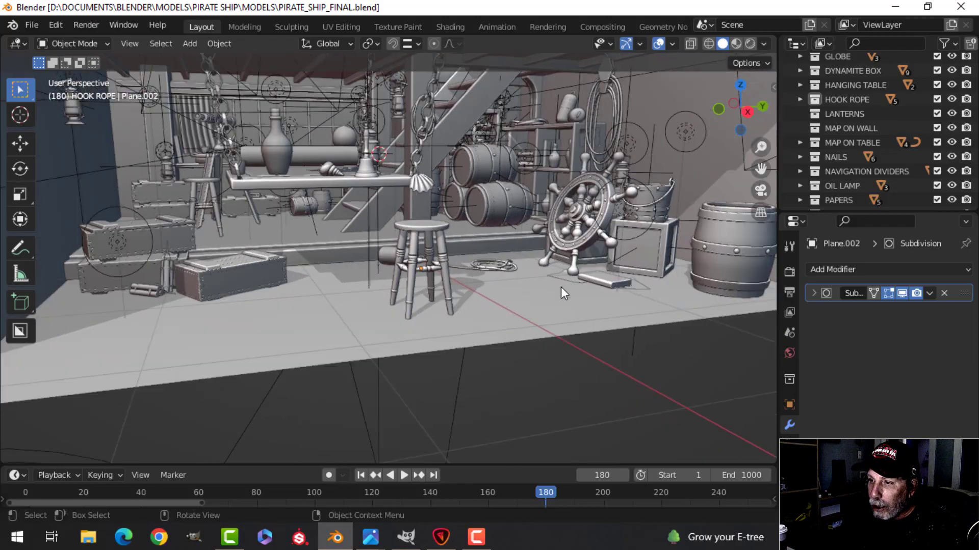
scroll(490, 298, up, 3)
scroll(570, 301, down, 4)
scroll(586, 303, up, 5)
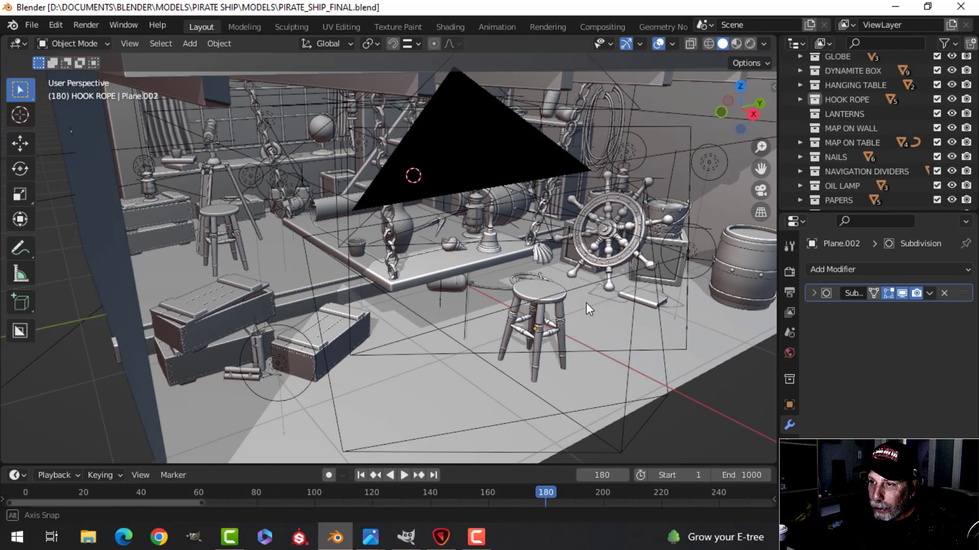
scroll(565, 292, down, 3)
scroll(563, 296, up, 4)
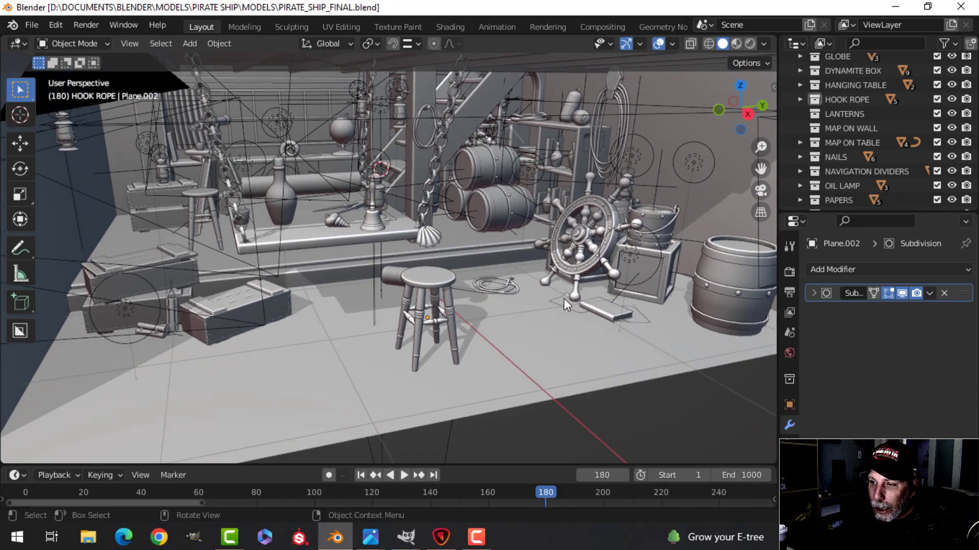
click(370, 536)
click(506, 470)
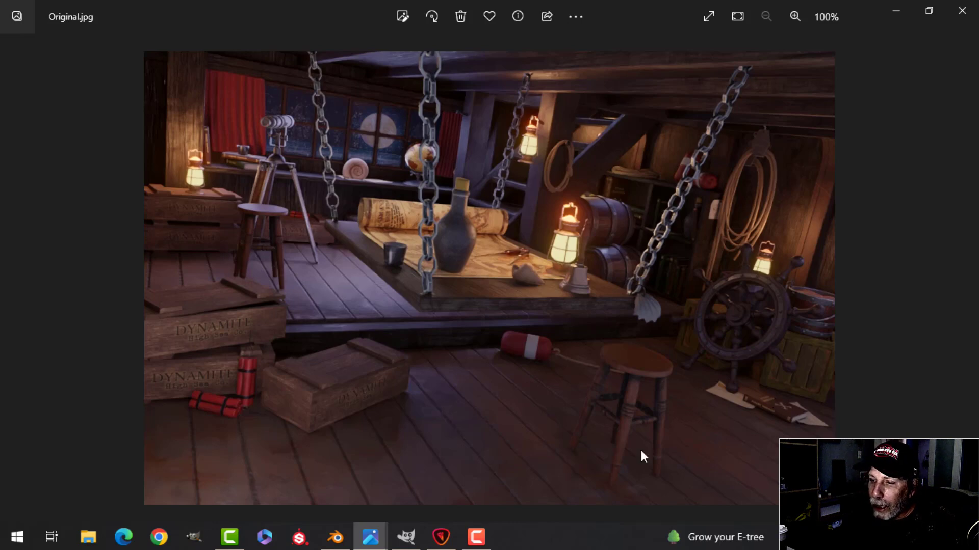
View the RENDER1 sketch, then switch to the sepia ZEROBIO PIRATE SHIP RENDER2.jpg
mouse_move(370, 536)
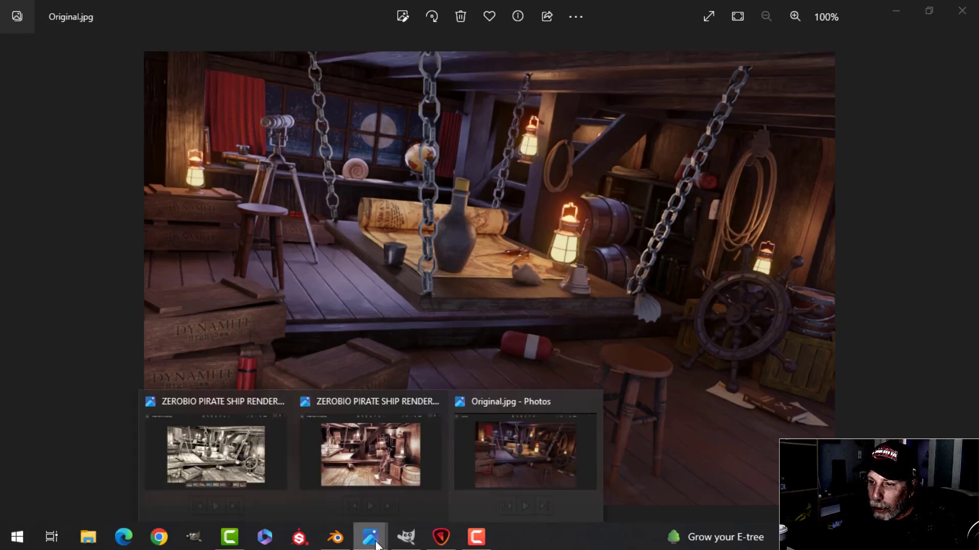
click(241, 469)
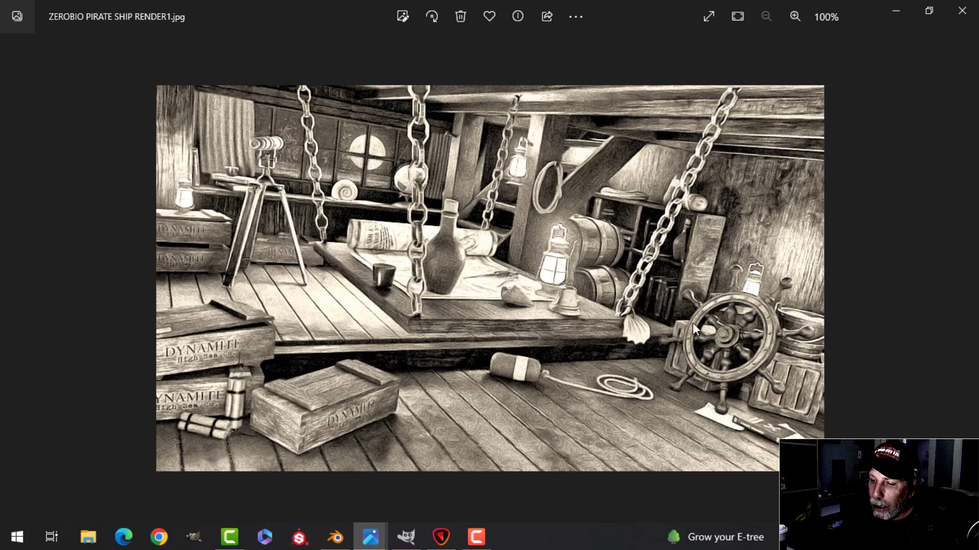
click(370, 537)
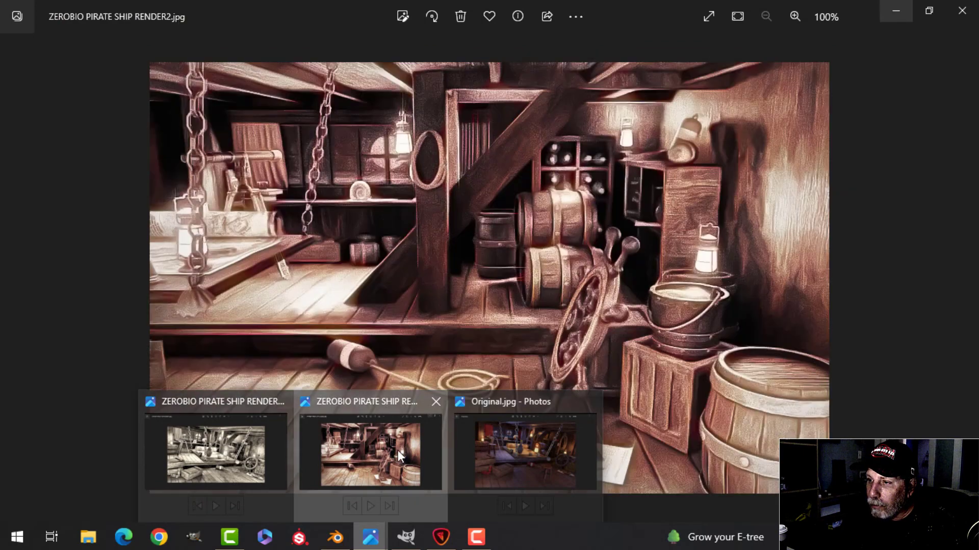
click(398, 451)
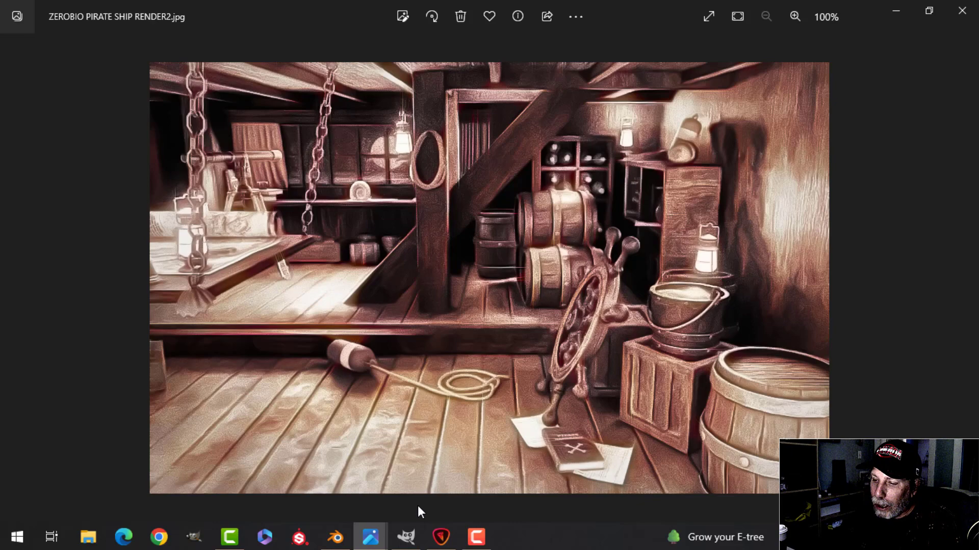
Return to the first sketch-style render, RENDER1, in Photos
click(406, 537)
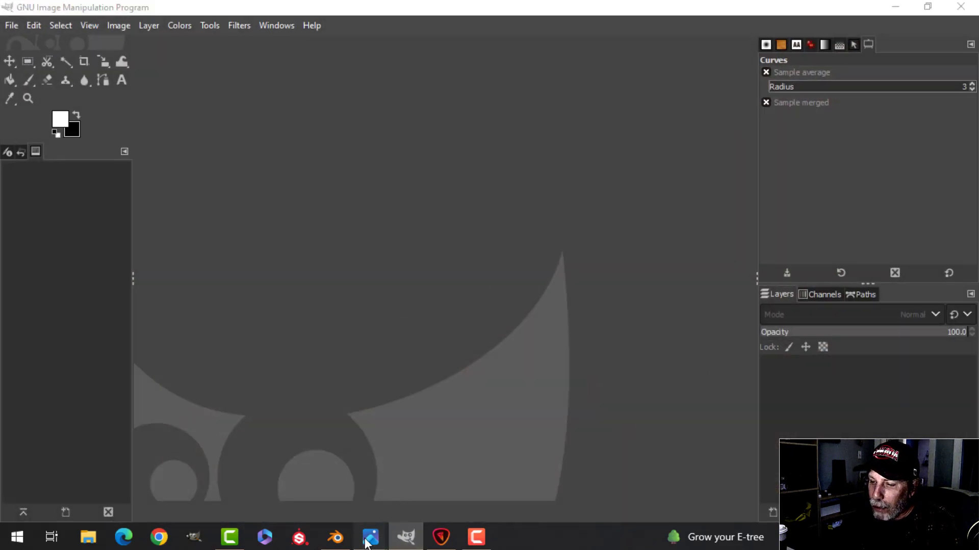
mouse_move(371, 537)
click(236, 469)
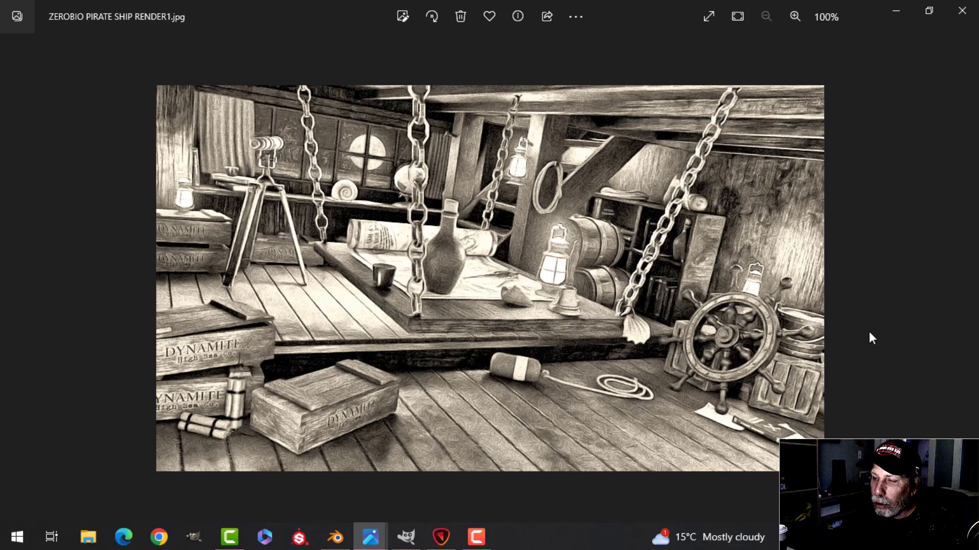
From the RENDERS folder in File Explorer, open Original.jpg in GIMP
click(87, 537)
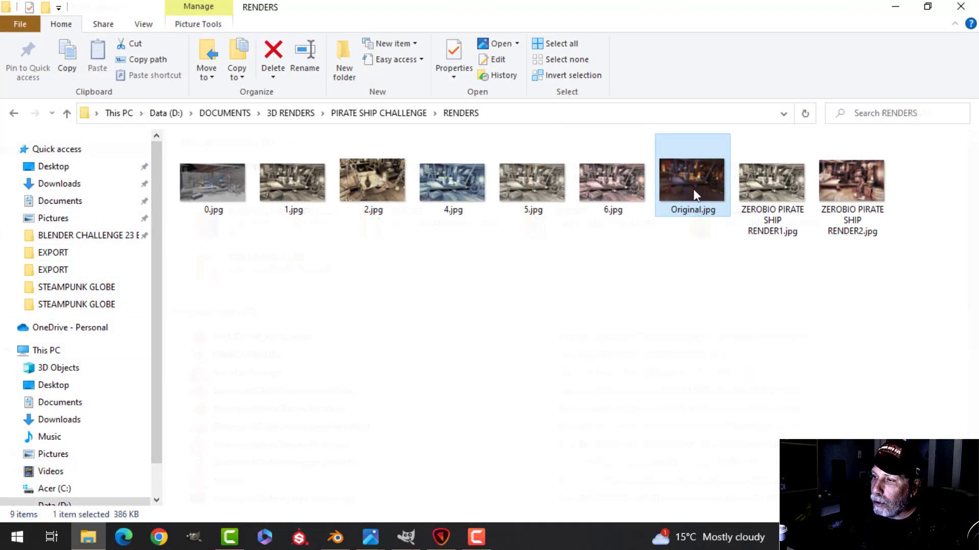
click(516, 44)
click(515, 78)
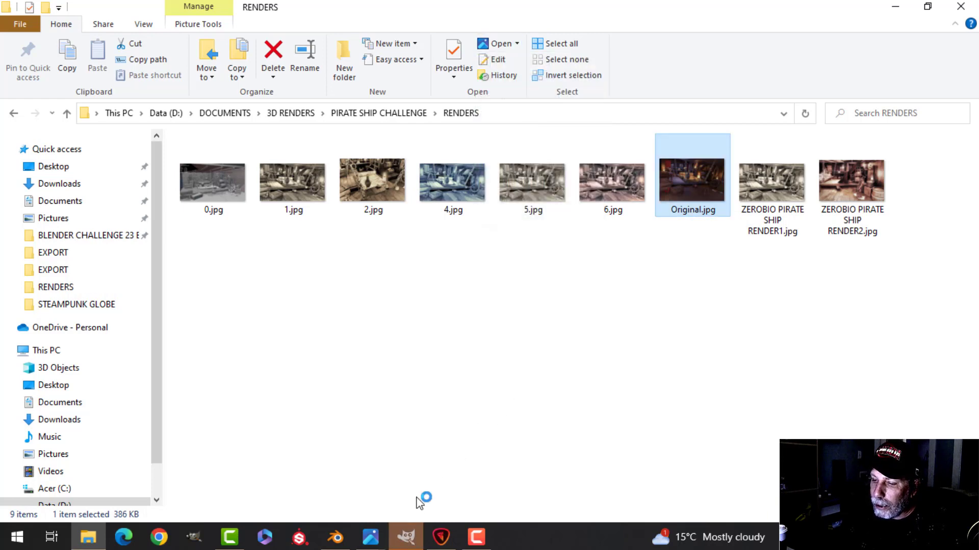
Load the Elliott preset into Unsharp Mask to sharpen Original.jpg in GIMP
click(408, 535)
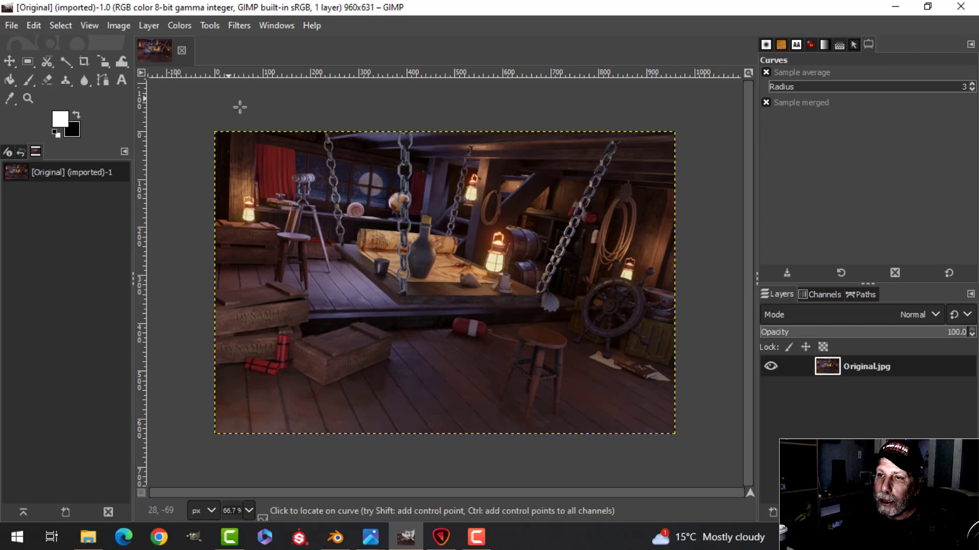
click(238, 26)
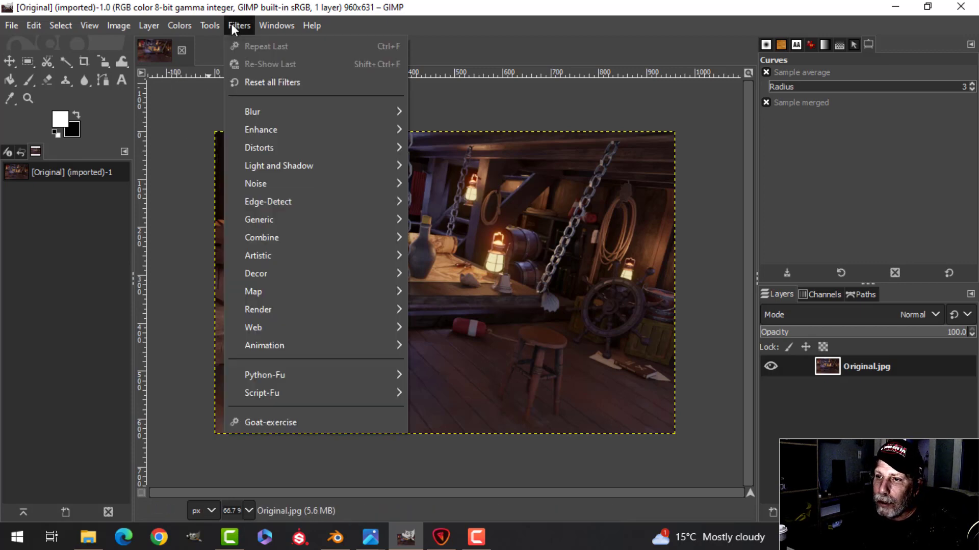
mouse_move(259, 131)
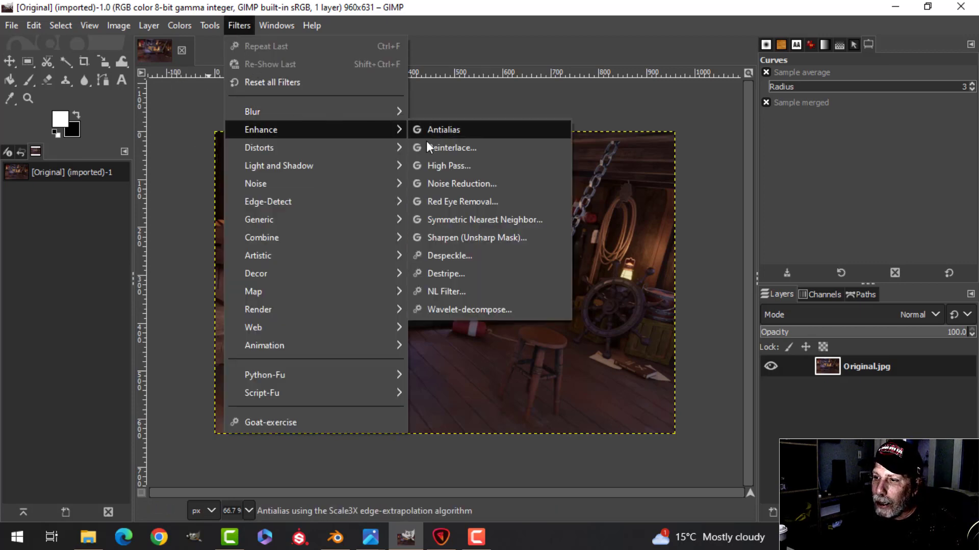
click(460, 237)
click(758, 95)
click(791, 115)
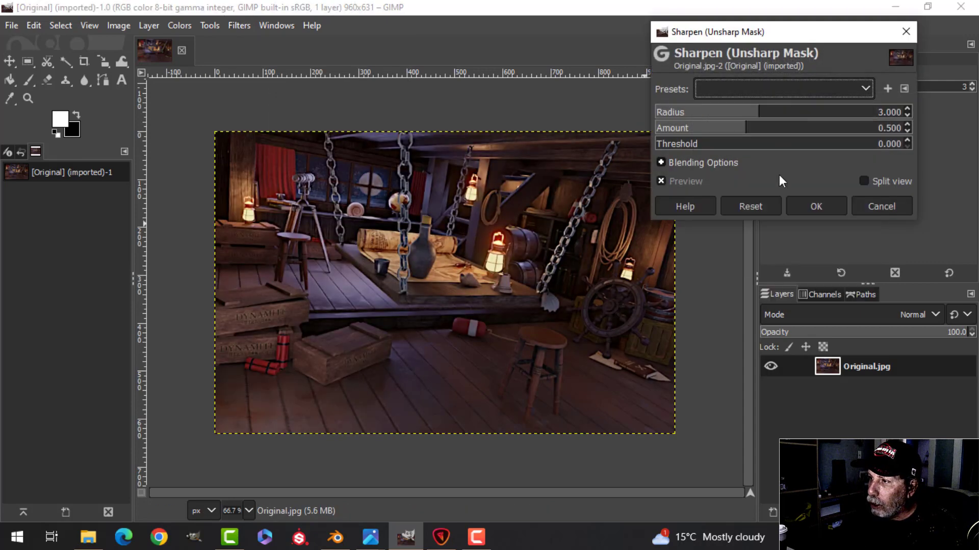
click(757, 95)
click(758, 95)
click(760, 97)
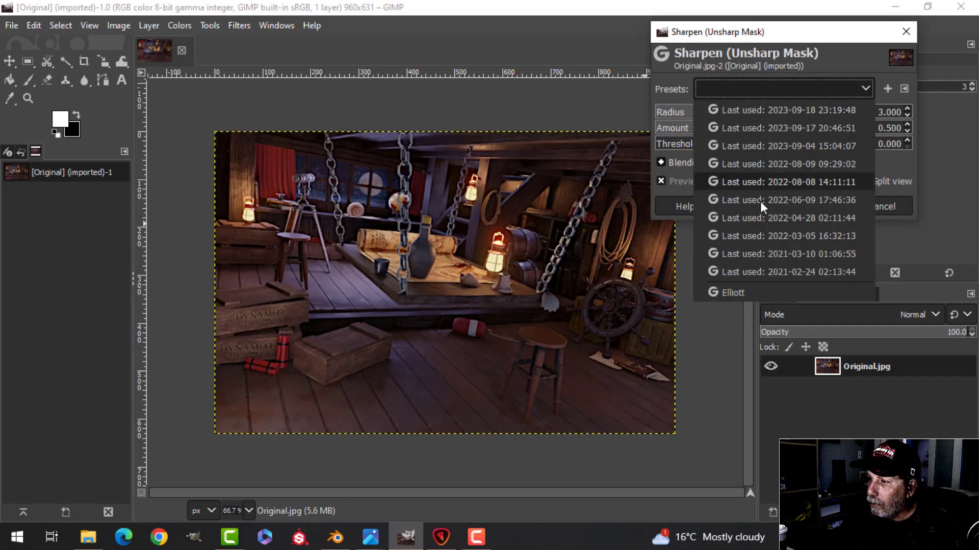
click(744, 289)
Apply the sharpening, then convert to grayscale with Color to Gray at radius 300, 9 samples
click(818, 208)
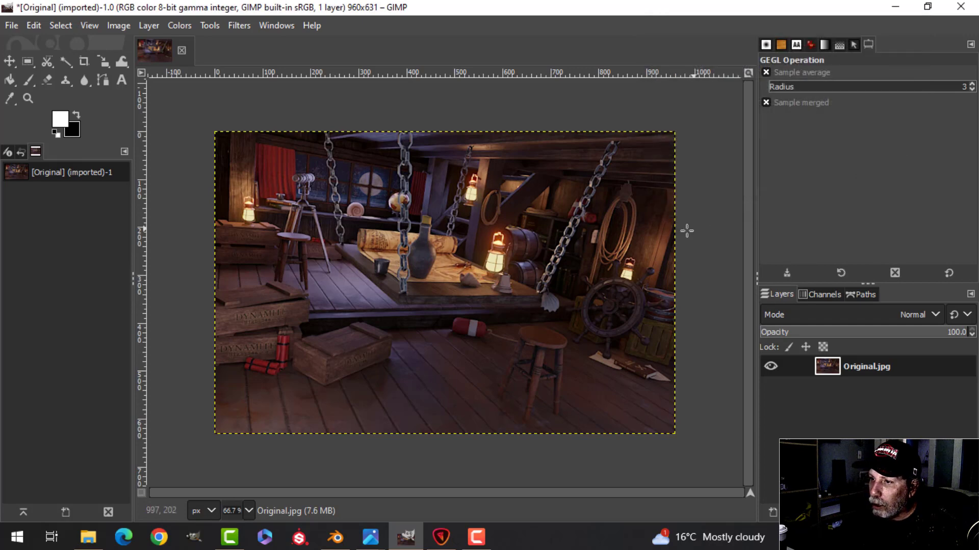
click(182, 30)
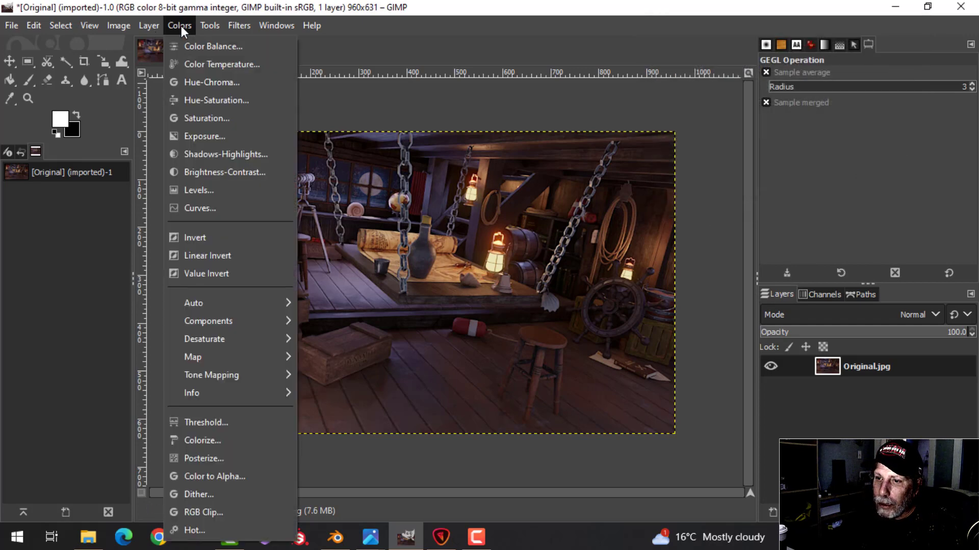
mouse_move(217, 340)
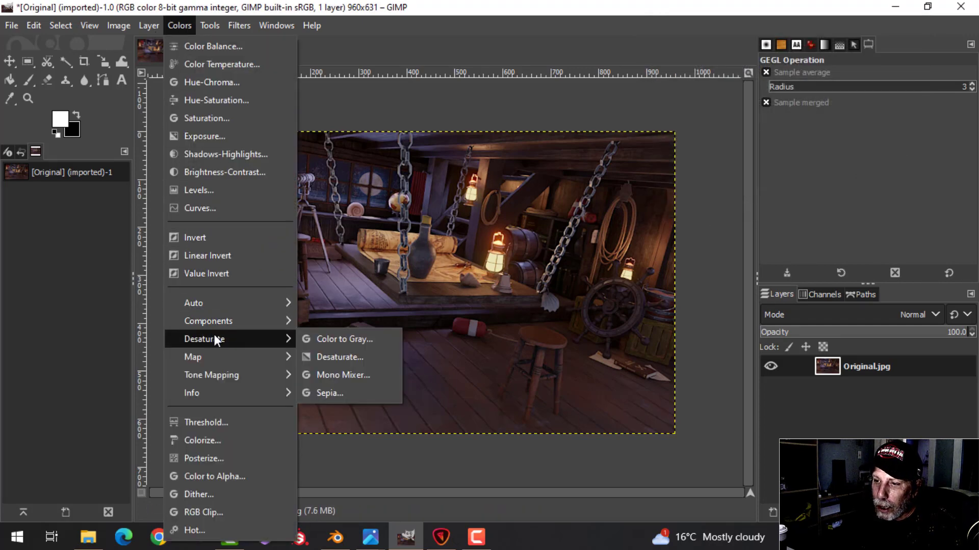
click(336, 338)
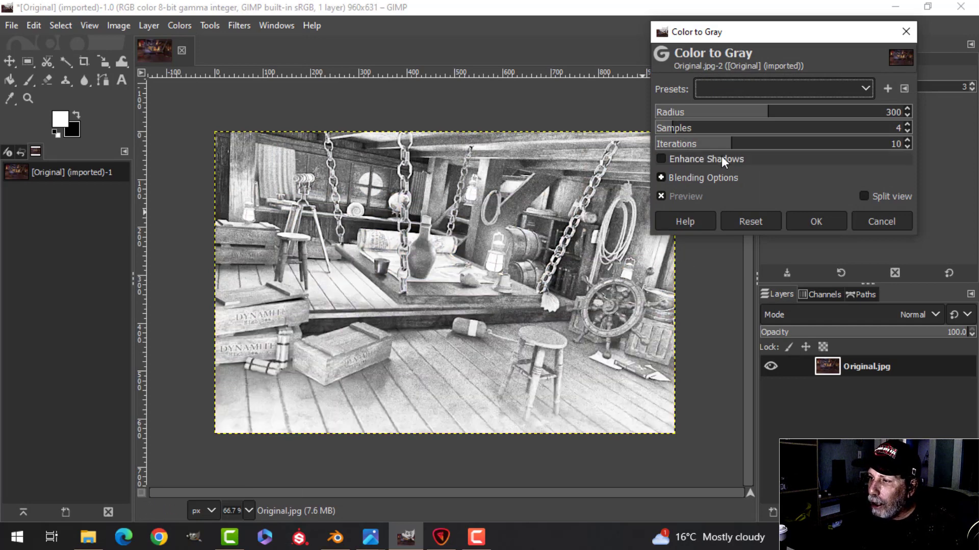
click(706, 128)
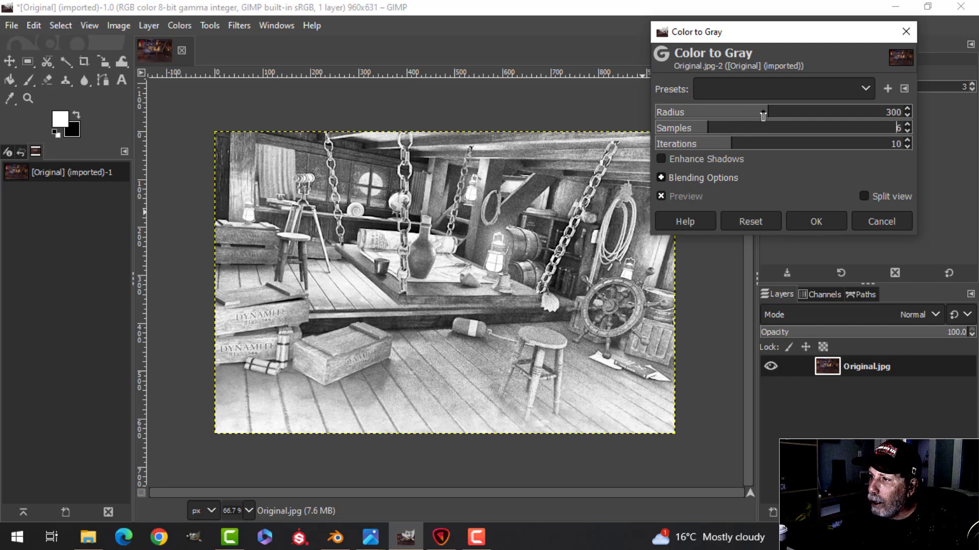
drag(729, 127, 757, 127)
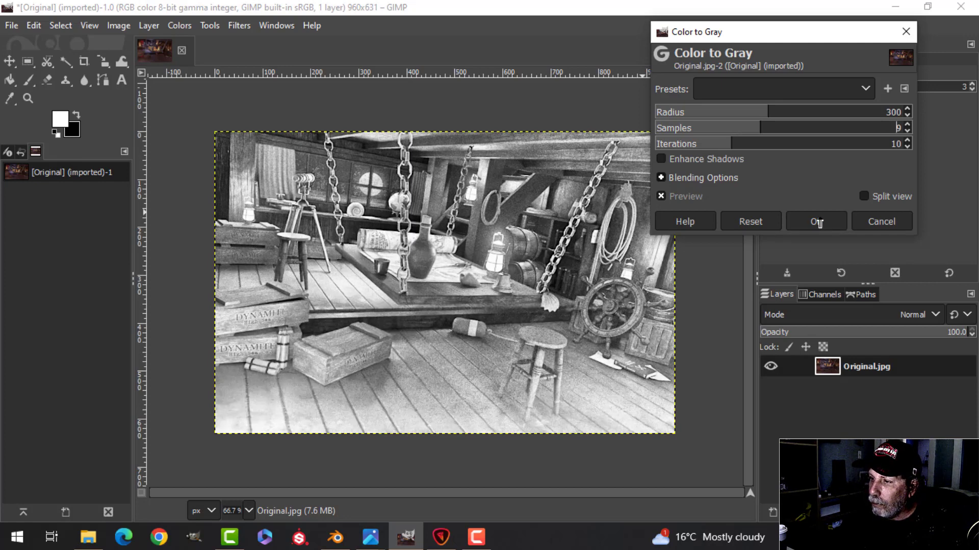
click(818, 222)
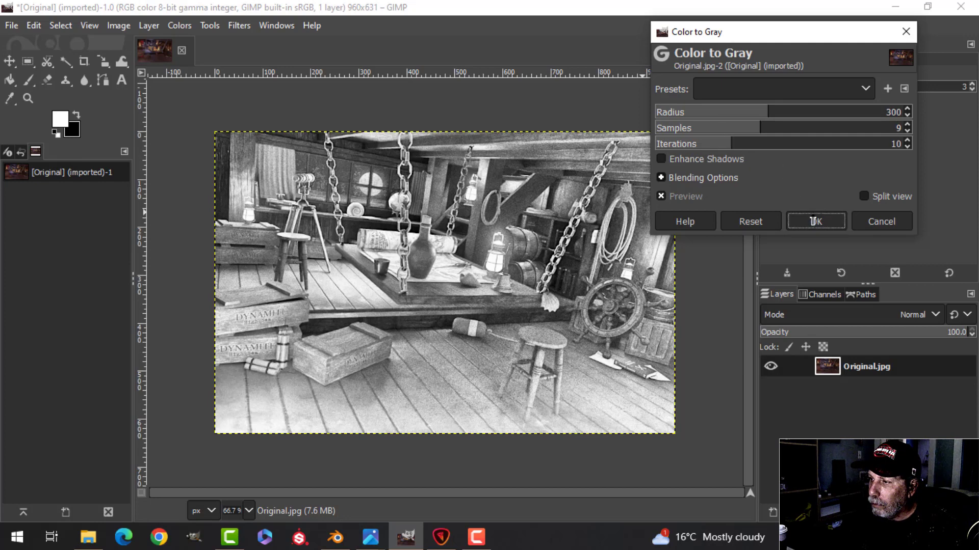
click(812, 219)
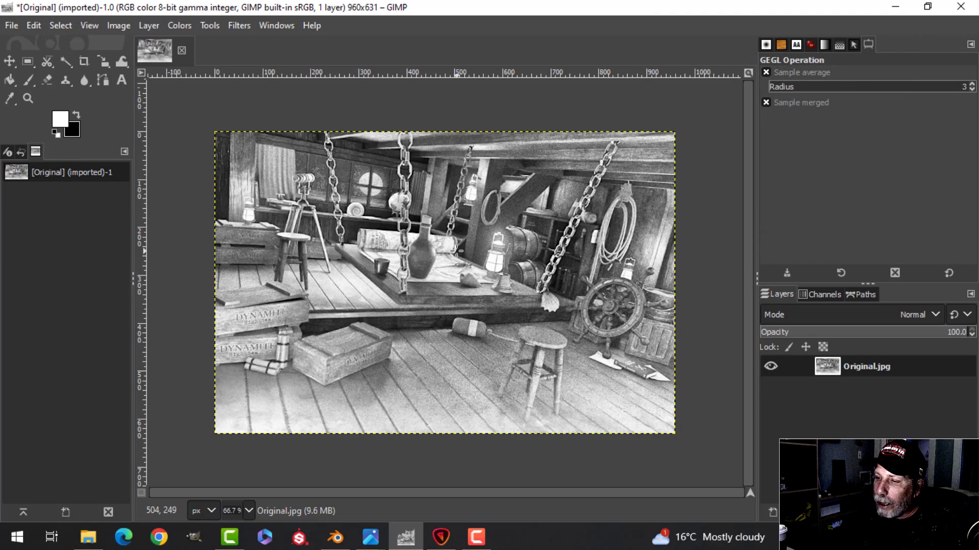
Deepen the shadows by raising the black point in Levels
key(1)
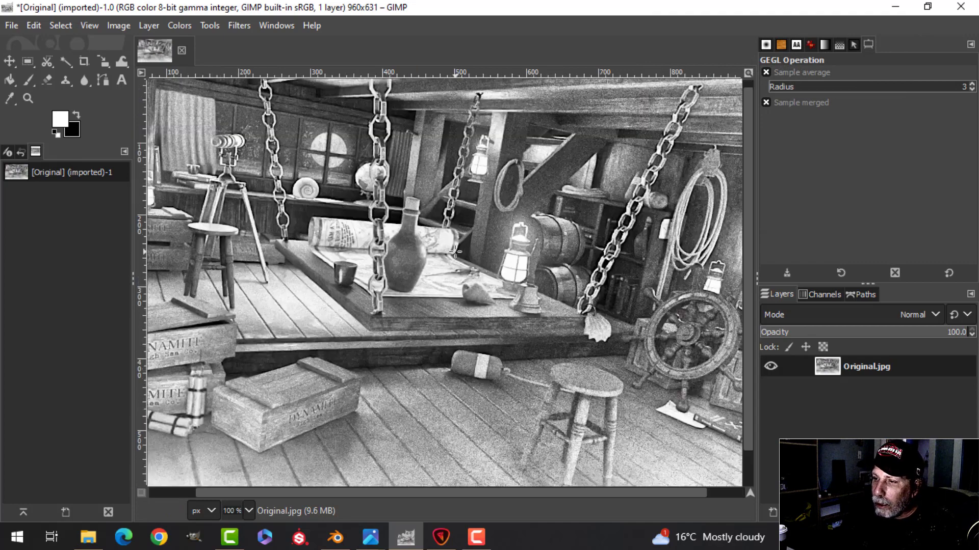
click(179, 25)
click(209, 191)
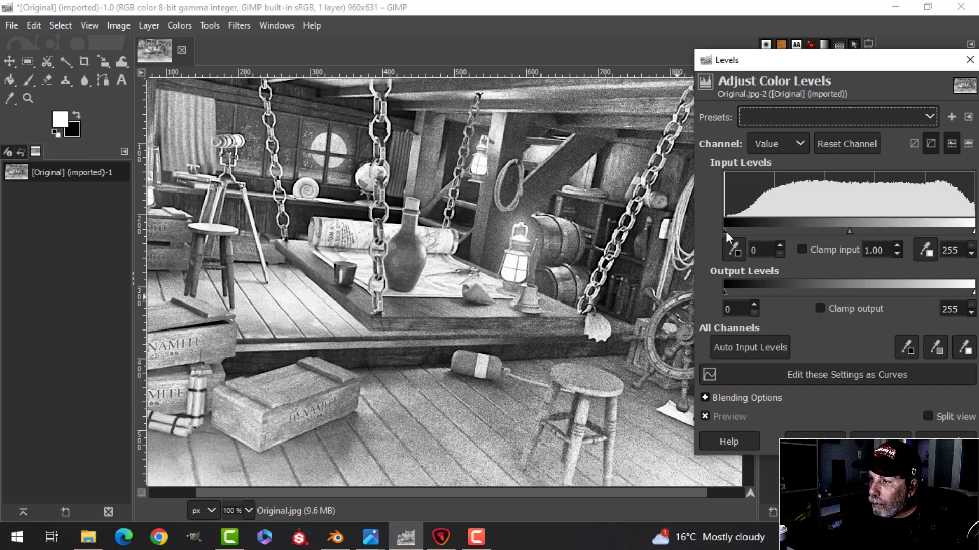
drag(726, 231, 755, 233)
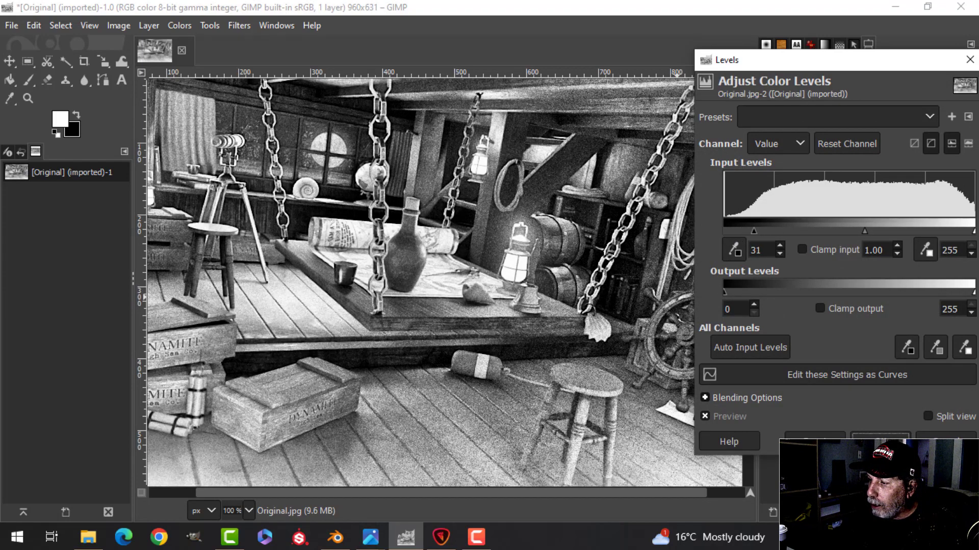
click(880, 443)
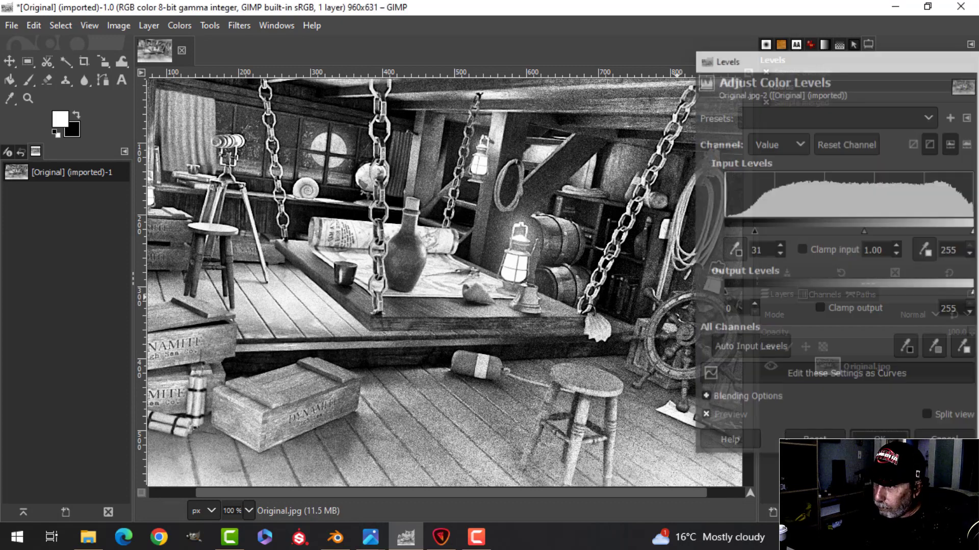
Darken the highlights with a Curves point at input 215, output 197
click(173, 31)
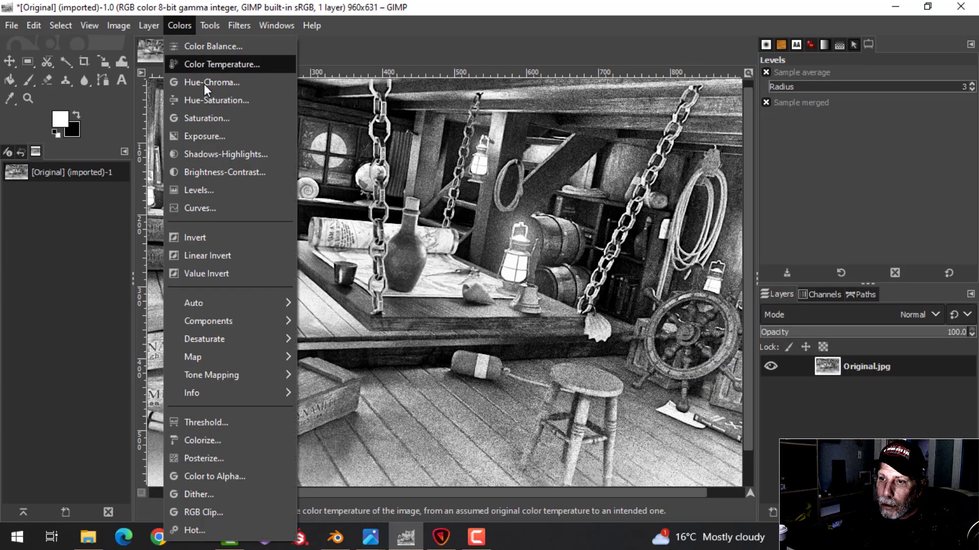
click(197, 210)
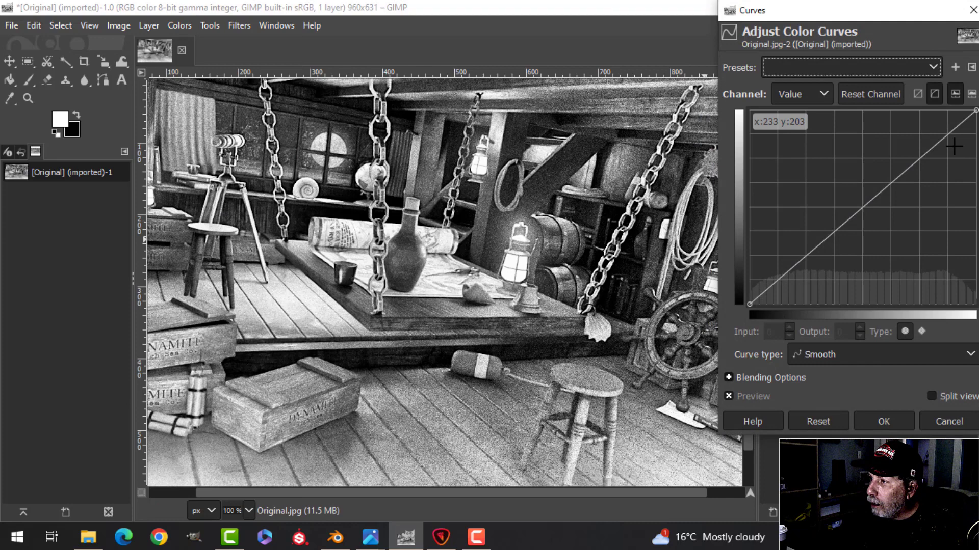
click(940, 154)
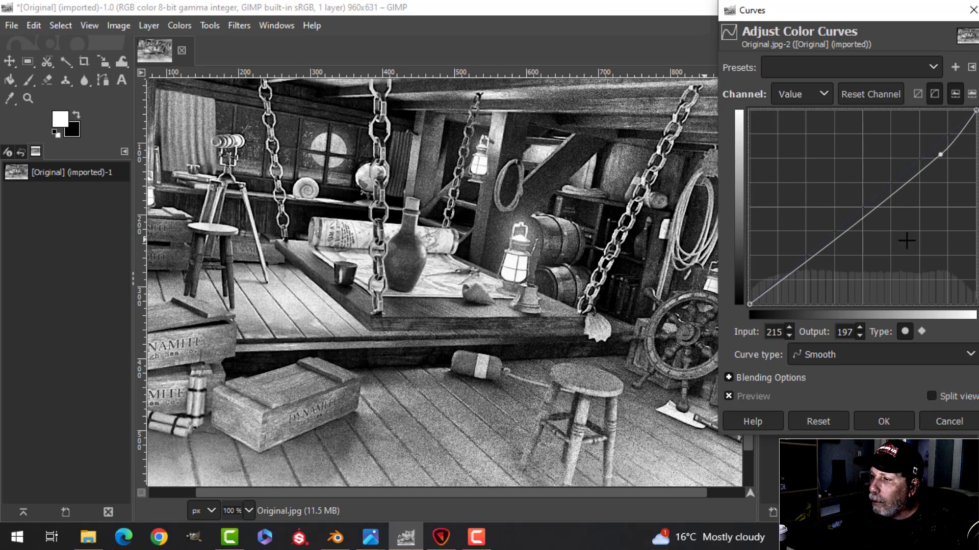
click(887, 421)
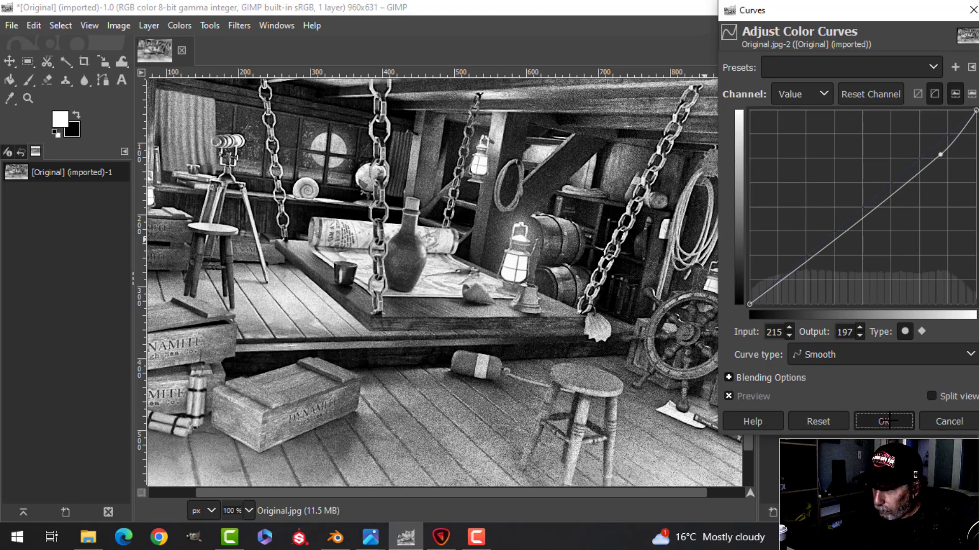
Export the edit over Original.jpg and close GIMP
click(10, 26)
click(127, 250)
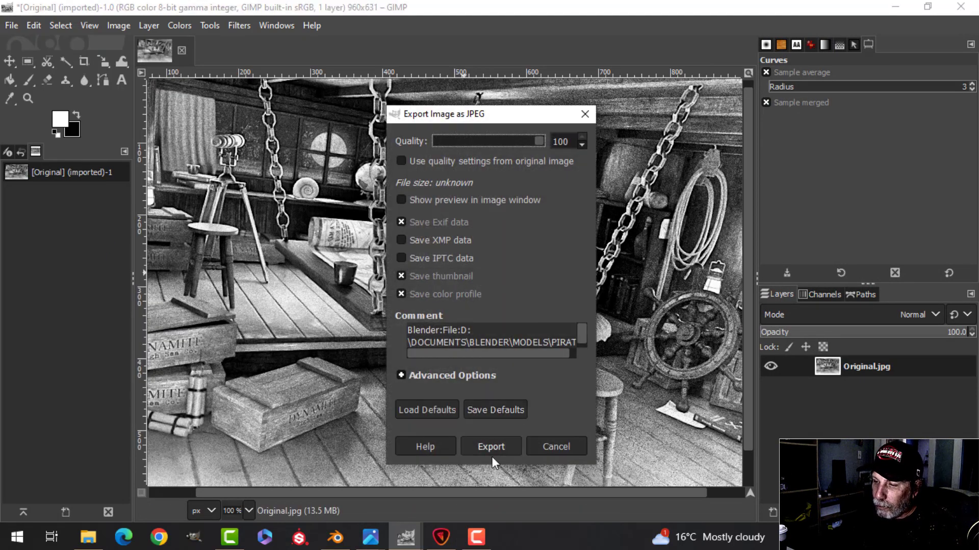
click(491, 448)
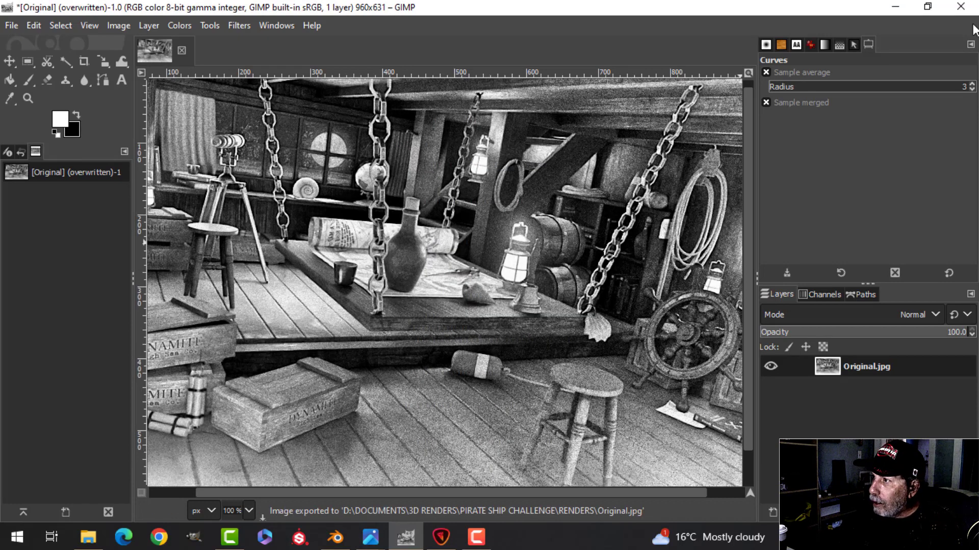
click(961, 7)
Quit GIMP discarding changes, then open Original.jpg in Topaz Studio 2
click(291, 293)
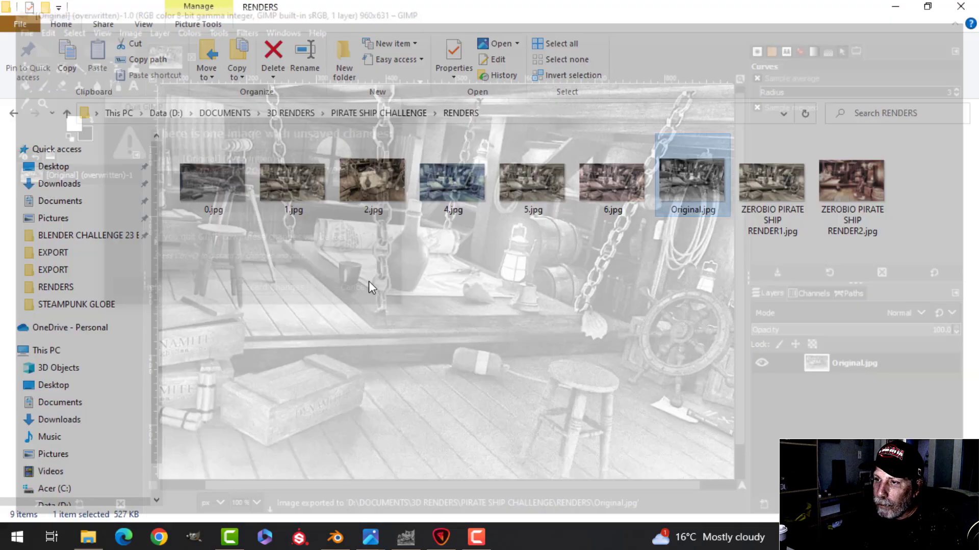
click(406, 537)
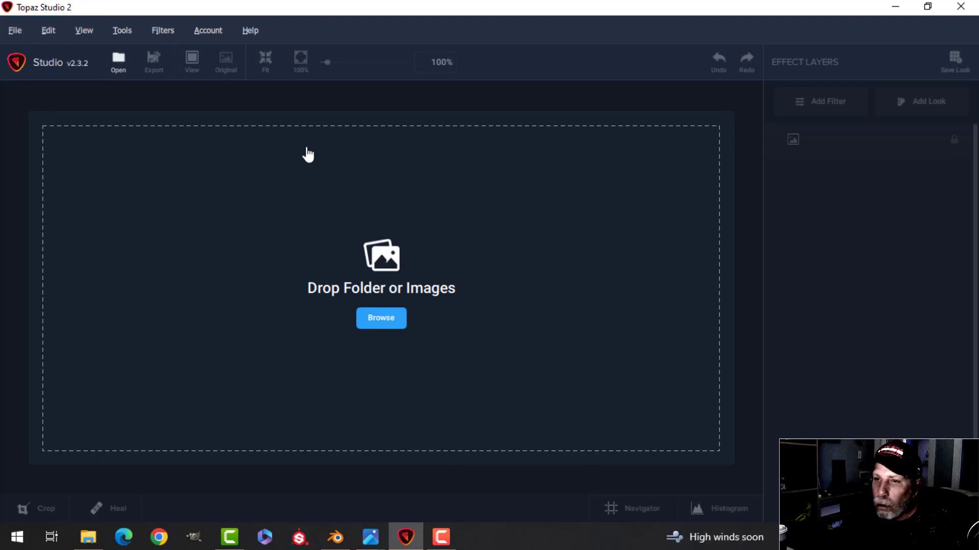
click(388, 317)
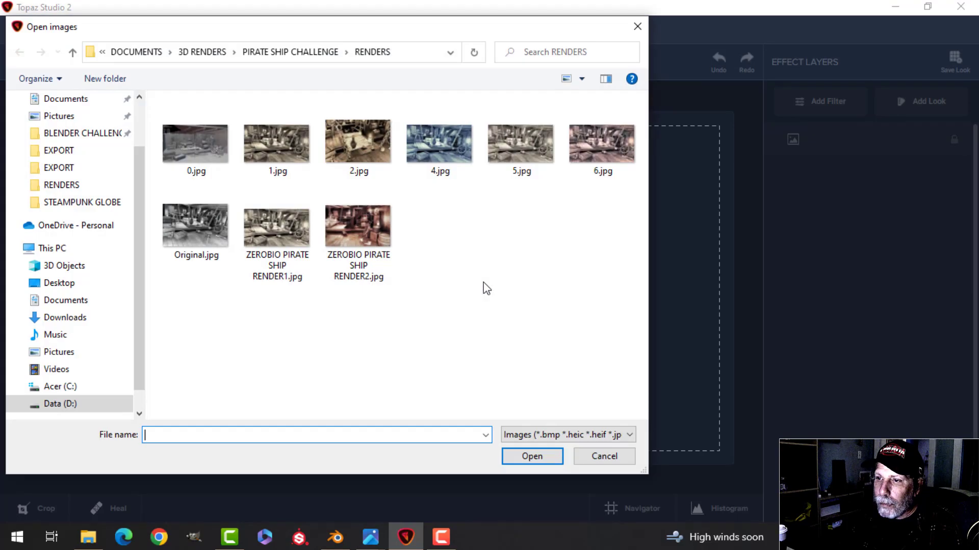
click(192, 242)
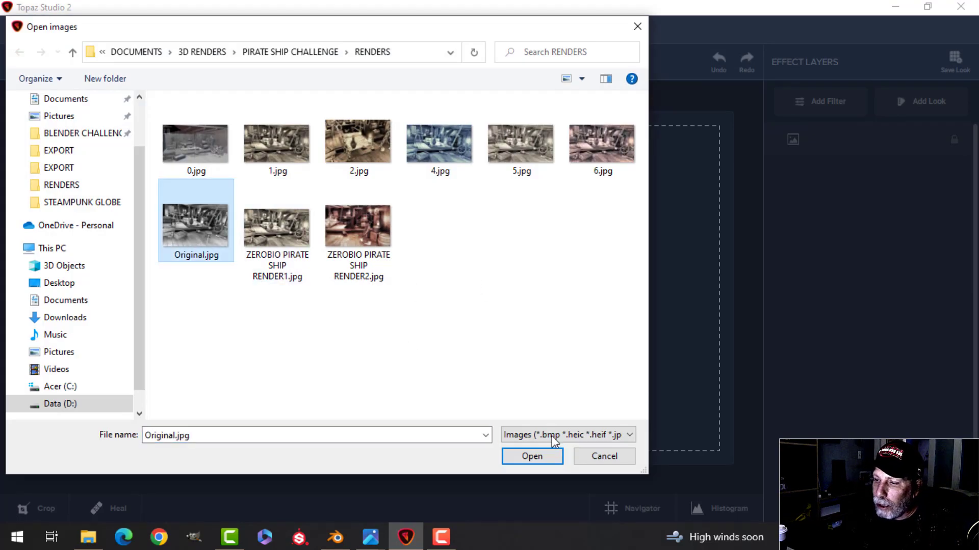
click(532, 458)
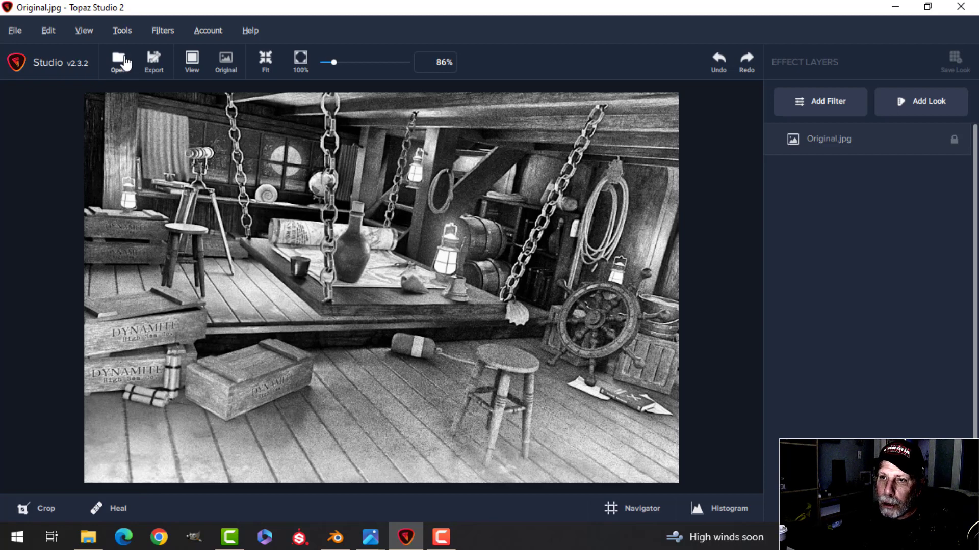
Crop the image to about 920 × 553, trimming the left edge and bottom
click(122, 31)
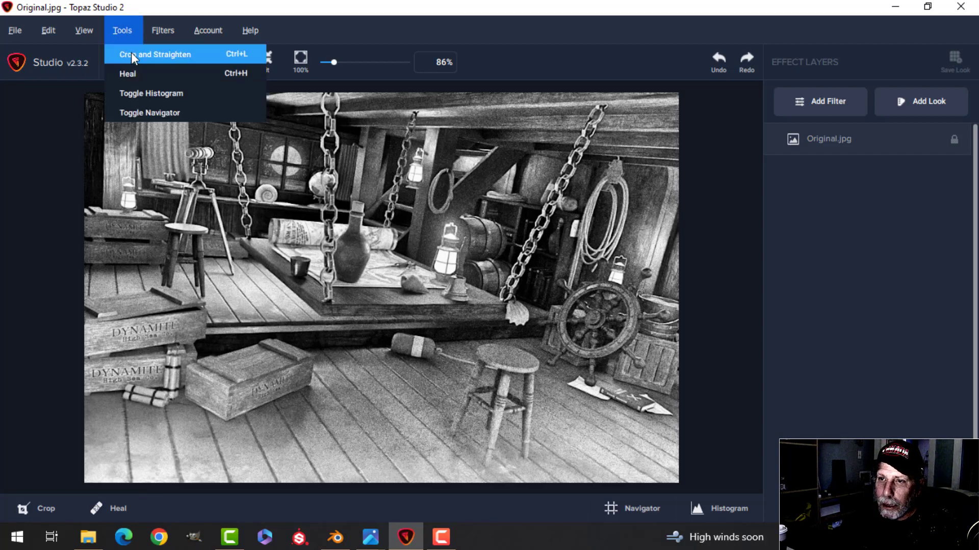
click(134, 55)
drag(88, 288, 107, 288)
drag(378, 479, 384, 456)
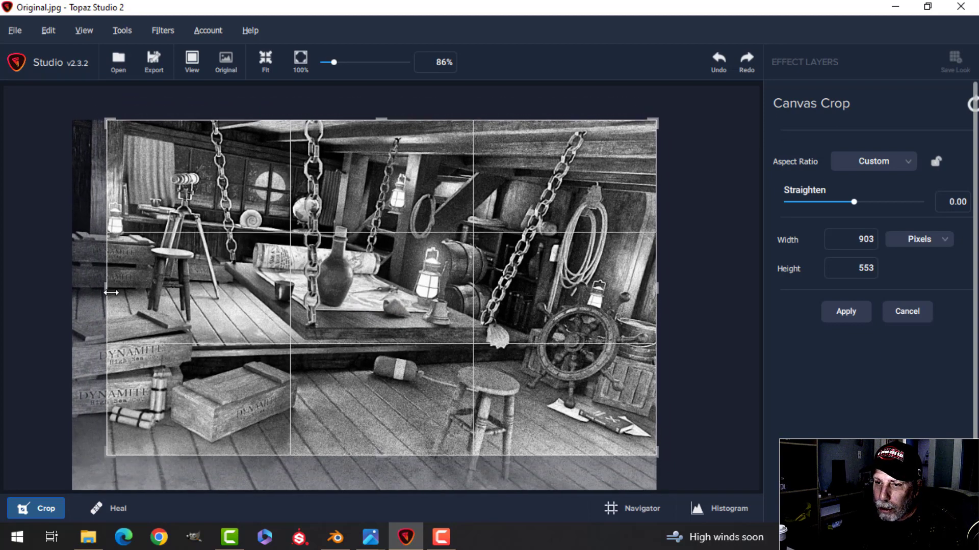
drag(106, 291, 98, 291)
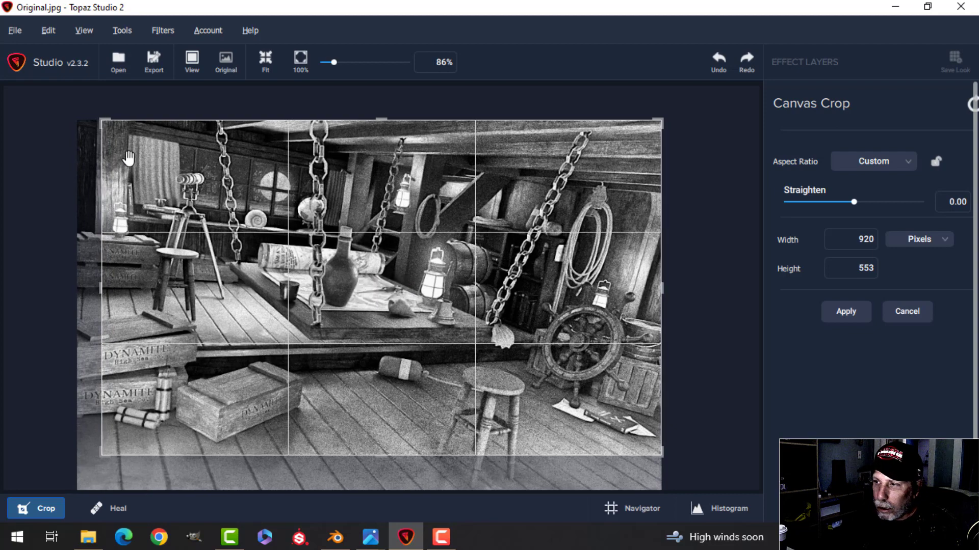
click(863, 321)
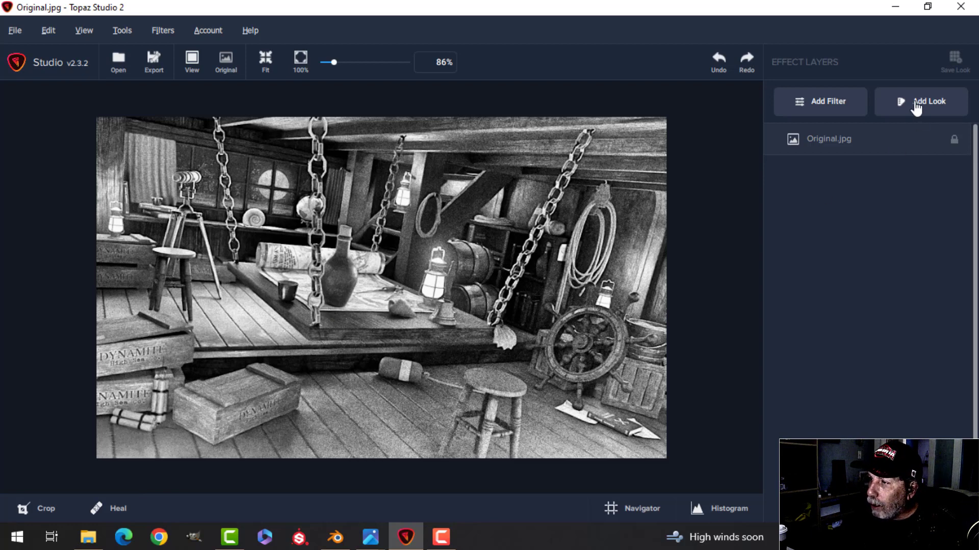
Apply the Artistic Charcoal Sketchbook look at 0.53 opacity
click(831, 105)
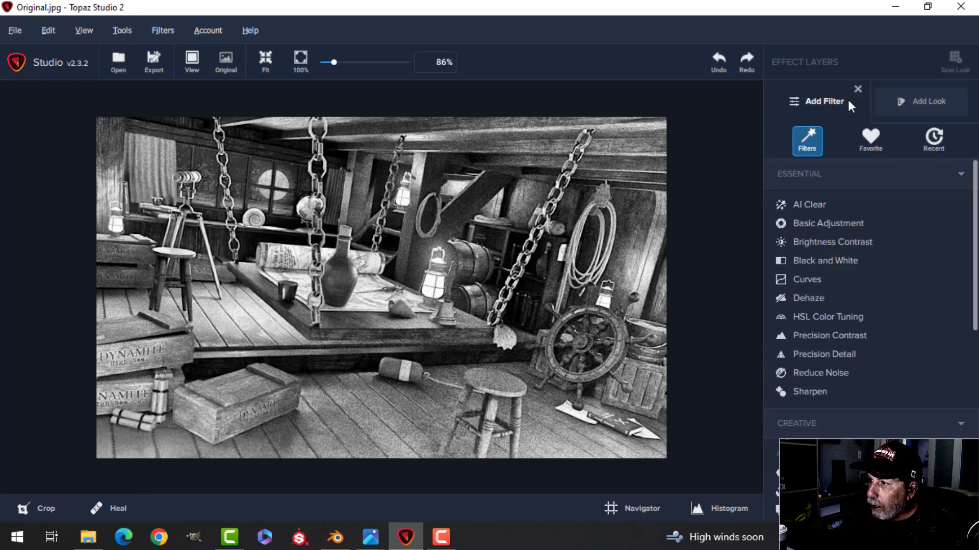
click(930, 104)
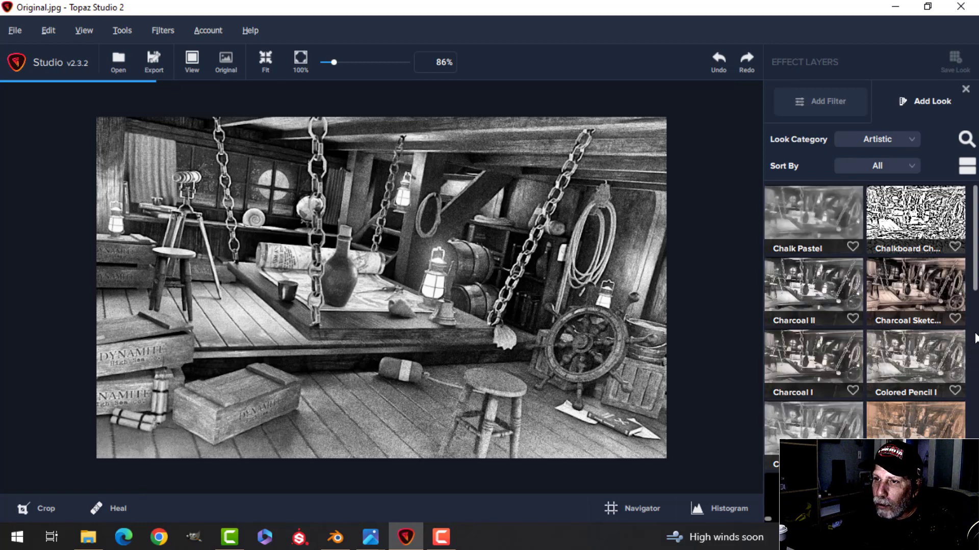
click(929, 290)
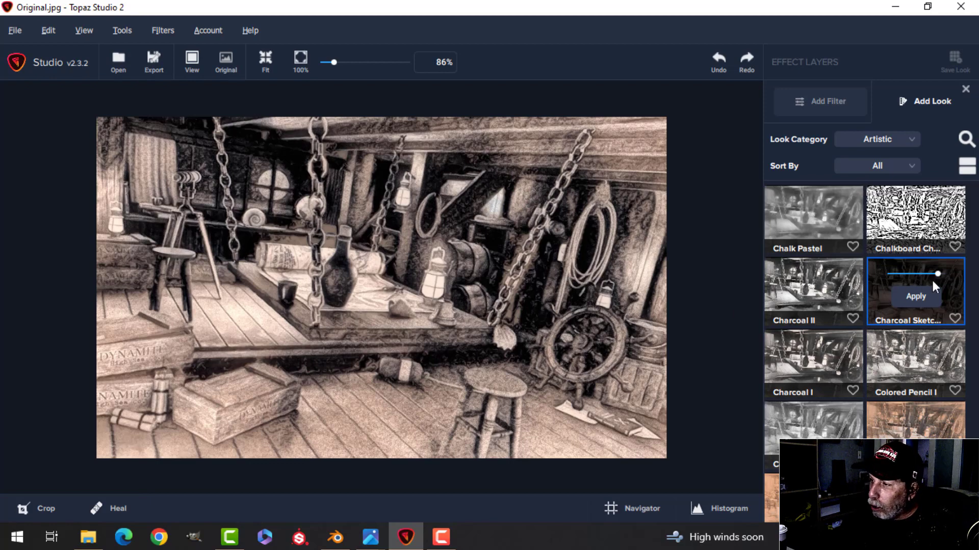
drag(937, 274, 916, 275)
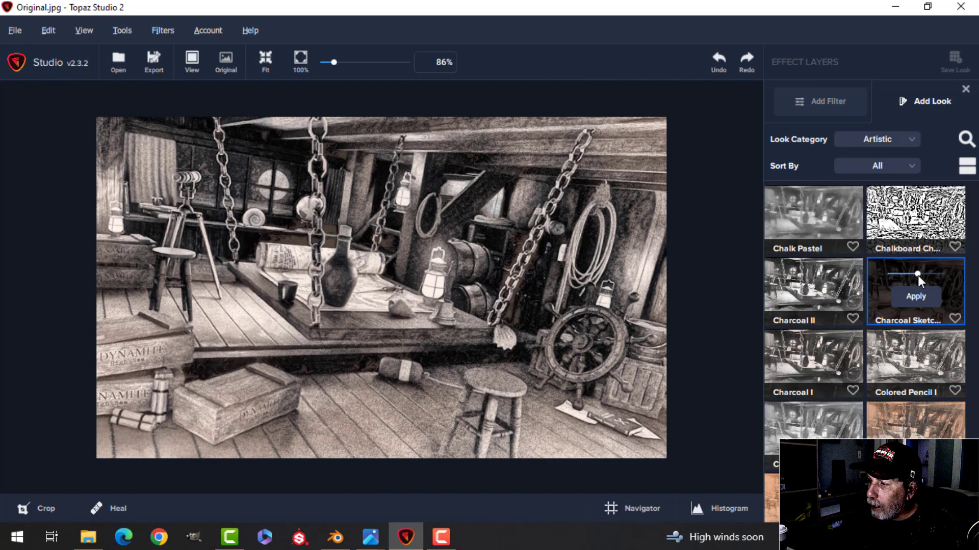
click(913, 297)
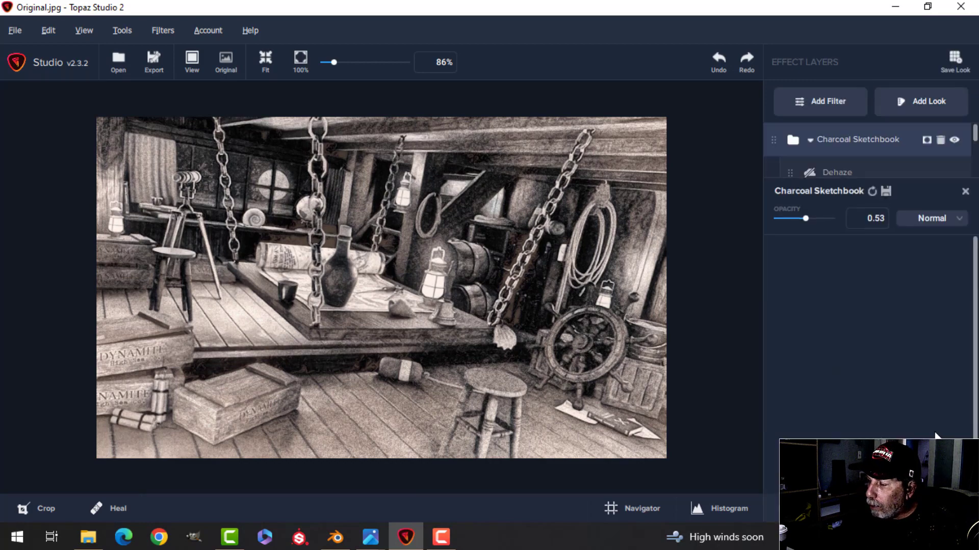
Layer the Moody category's A Little Dingy look on top at 0.63 opacity
click(937, 102)
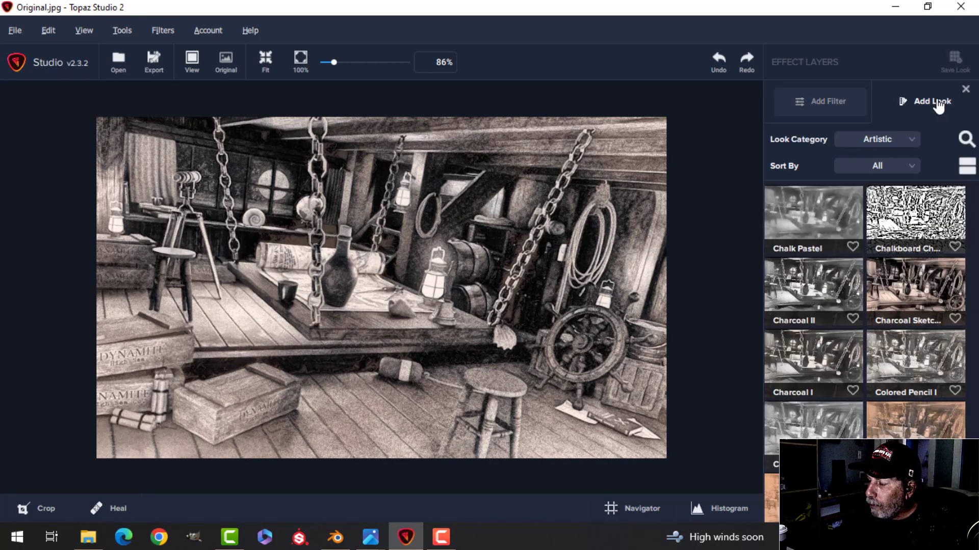
click(875, 145)
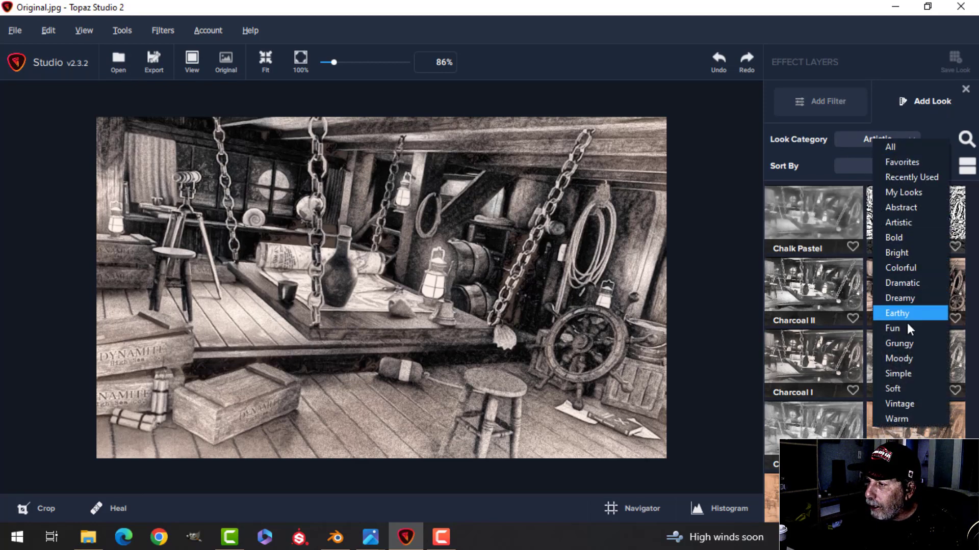
click(907, 357)
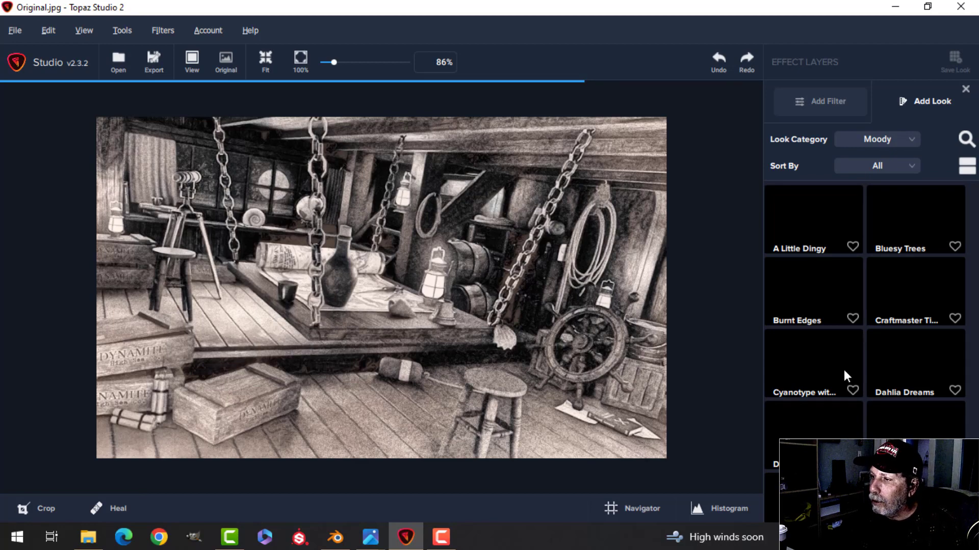
mouse_move(866, 357)
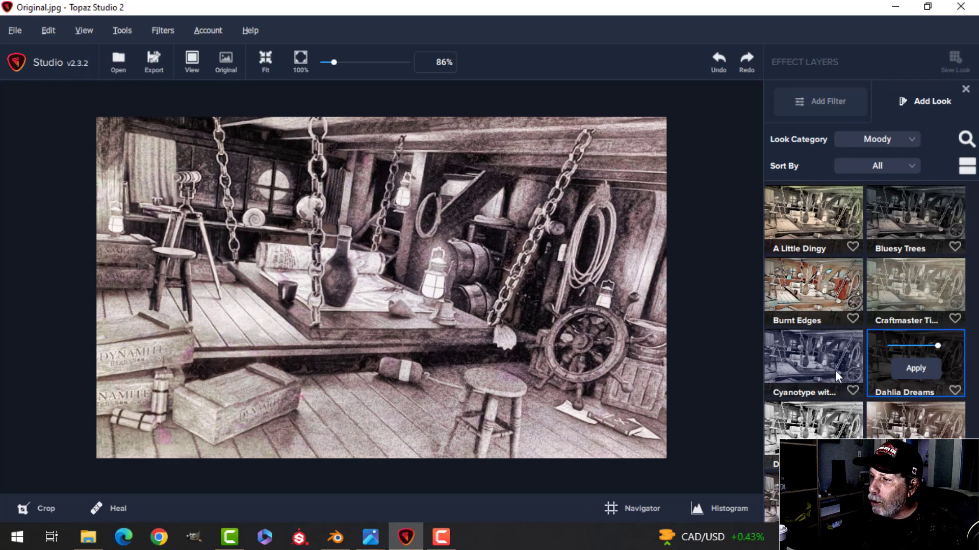
click(815, 213)
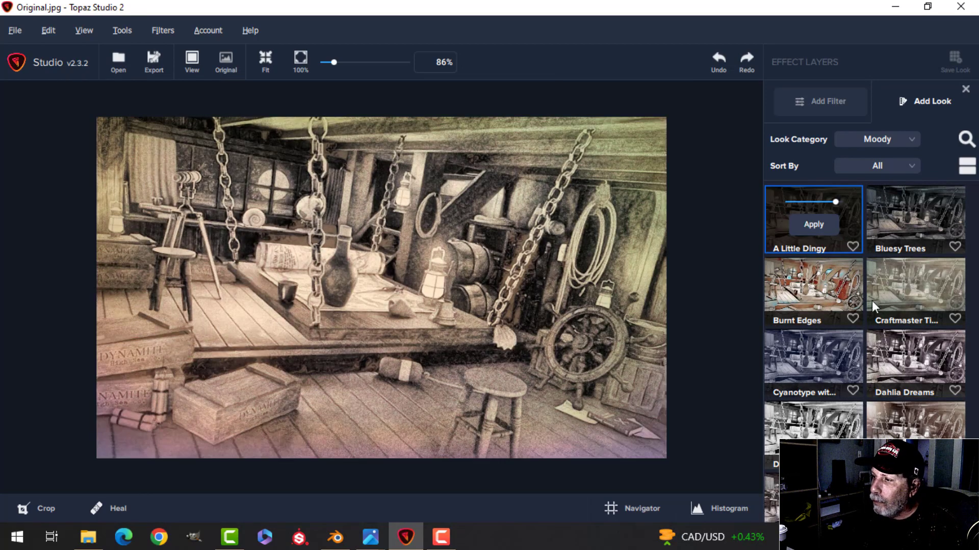
drag(833, 203, 819, 203)
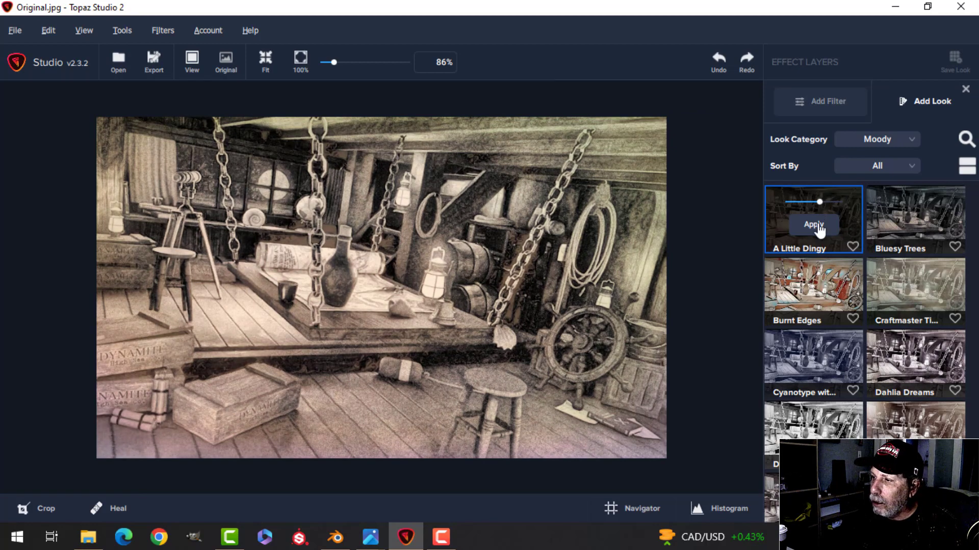
click(816, 225)
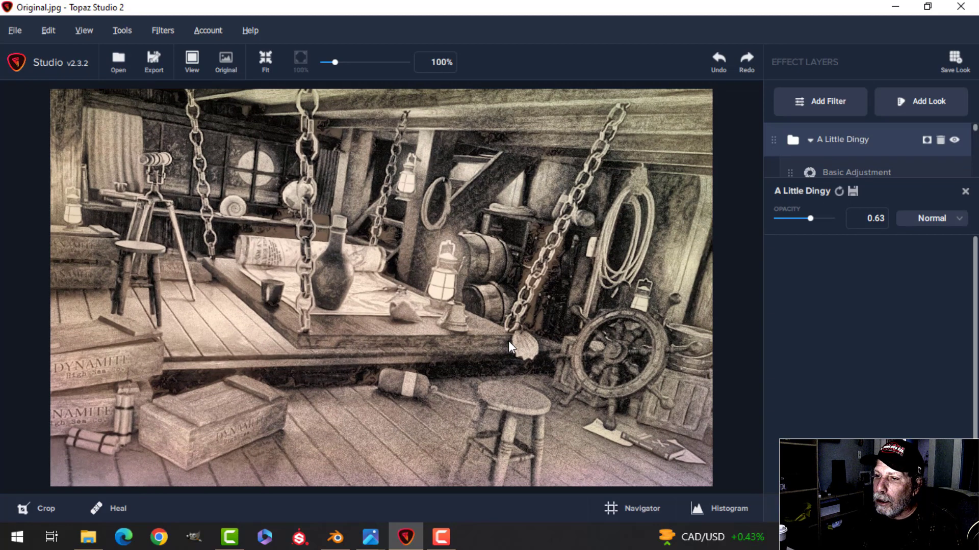
Add a Precision Detail layer with increased Overall Small Detail
click(836, 102)
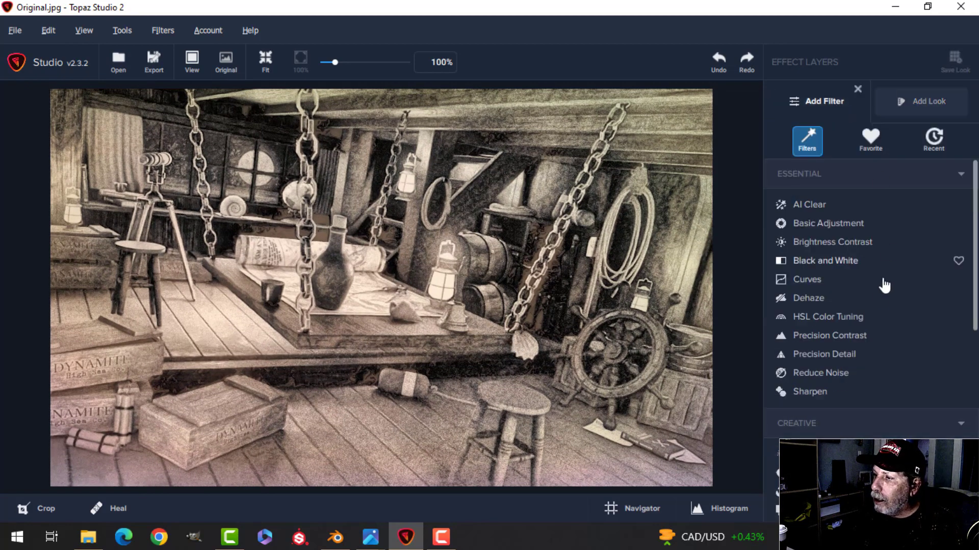
click(839, 357)
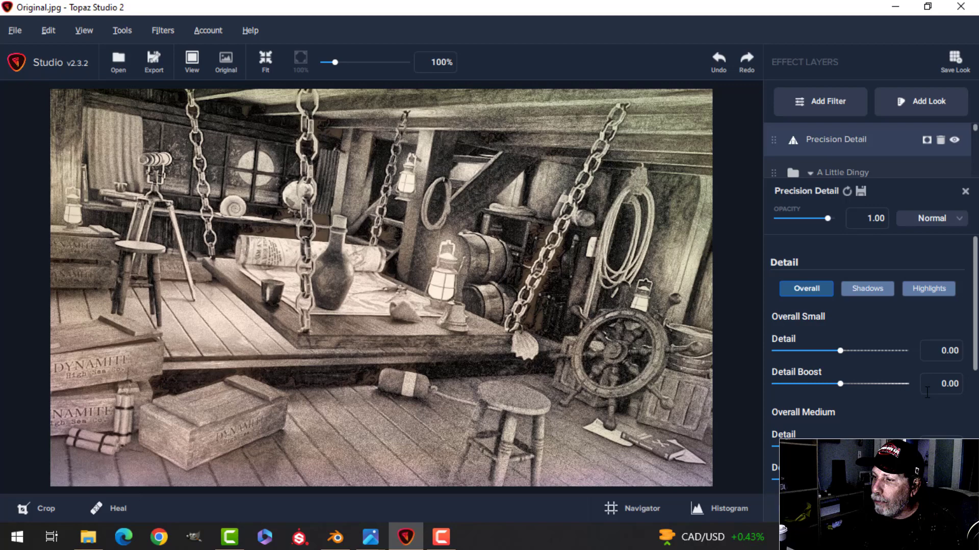
drag(840, 351, 859, 351)
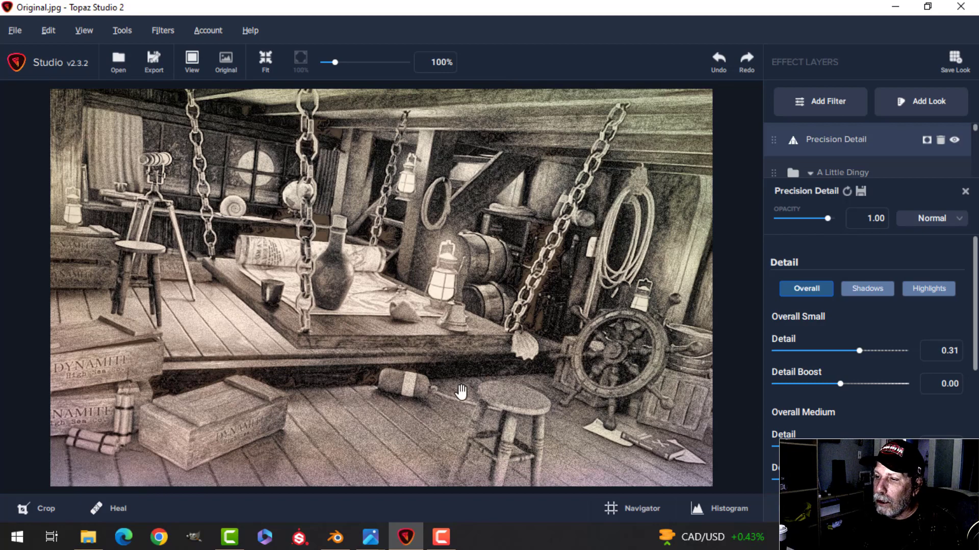
Add an HSL Color Tuning layer that slightly raises Orange saturation
click(836, 116)
click(809, 317)
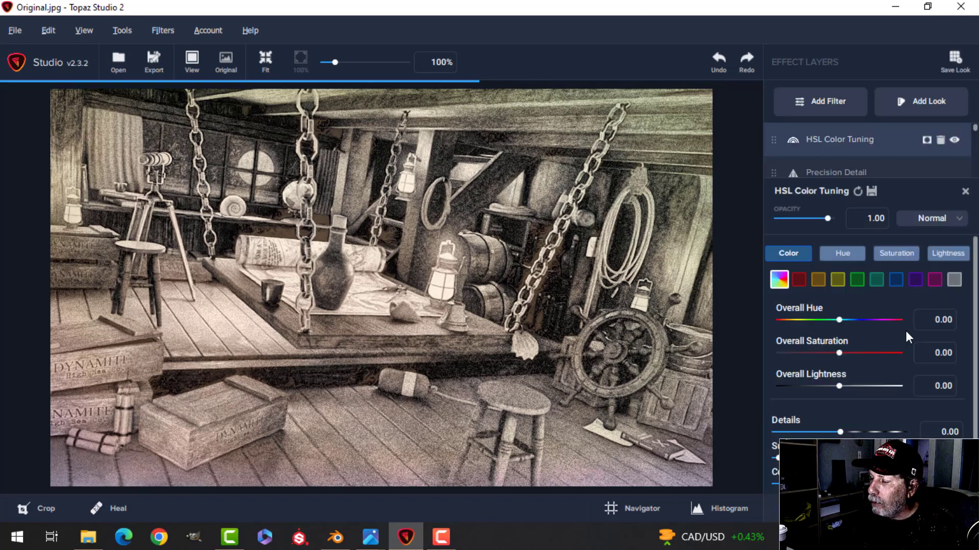
click(837, 279)
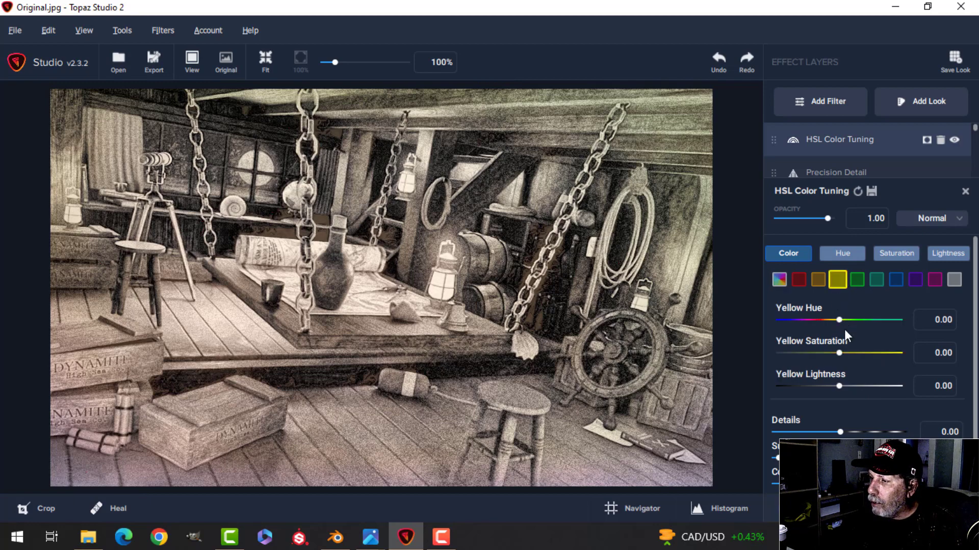
click(822, 277)
drag(840, 353, 848, 353)
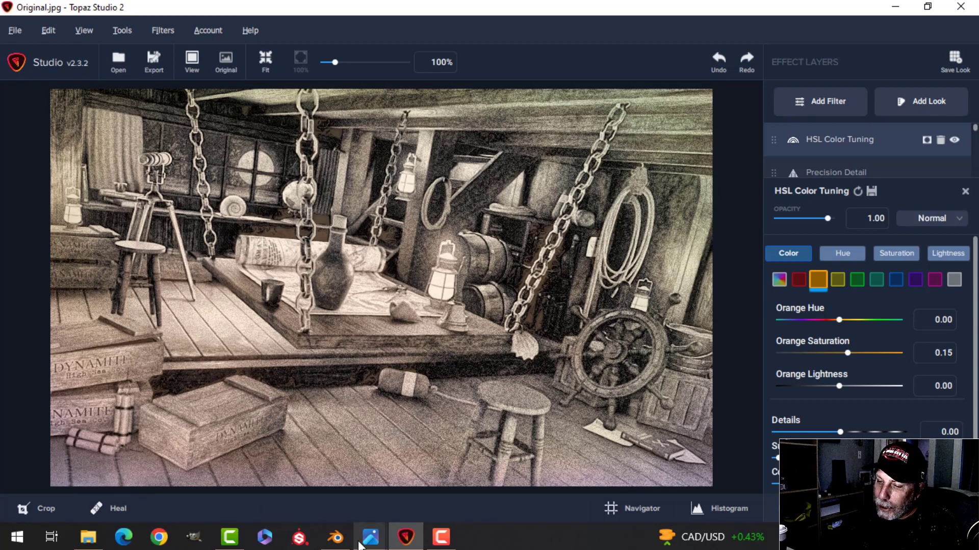
mouse_move(367, 538)
click(215, 448)
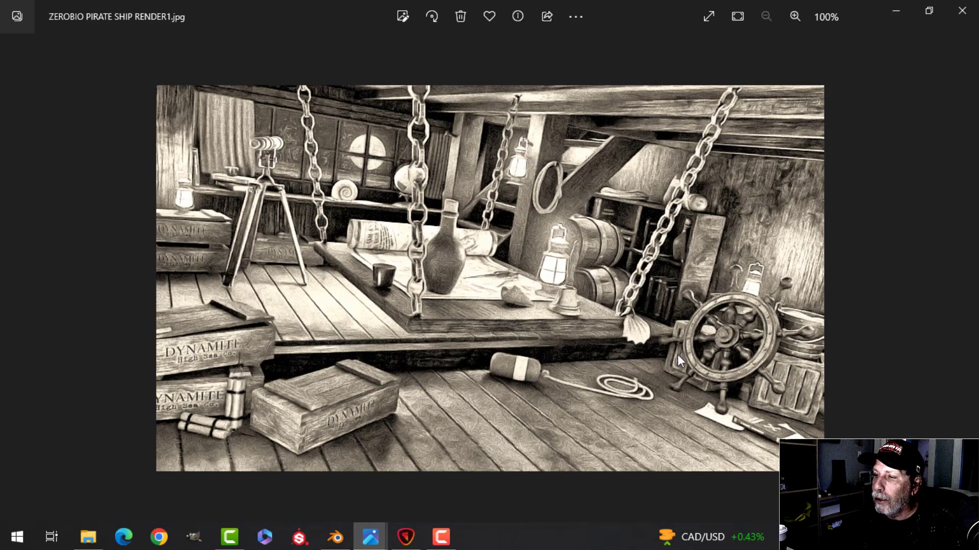